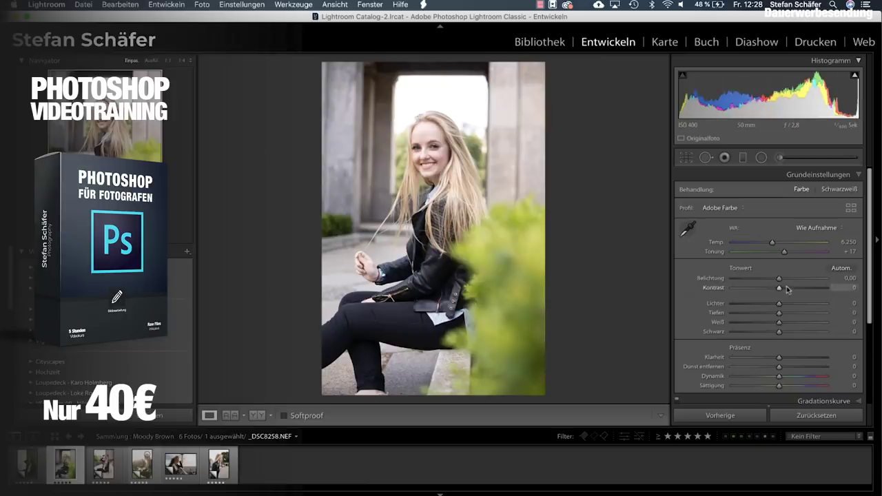
# Step: In Grundeinstellungen set Kontrast +20, Lichter −50, Tiefen +20, Weiß −30, Schwarz +15, Klarheit +20
pyautogui.moveTo(779, 290); pyautogui.dragTo(789, 289)
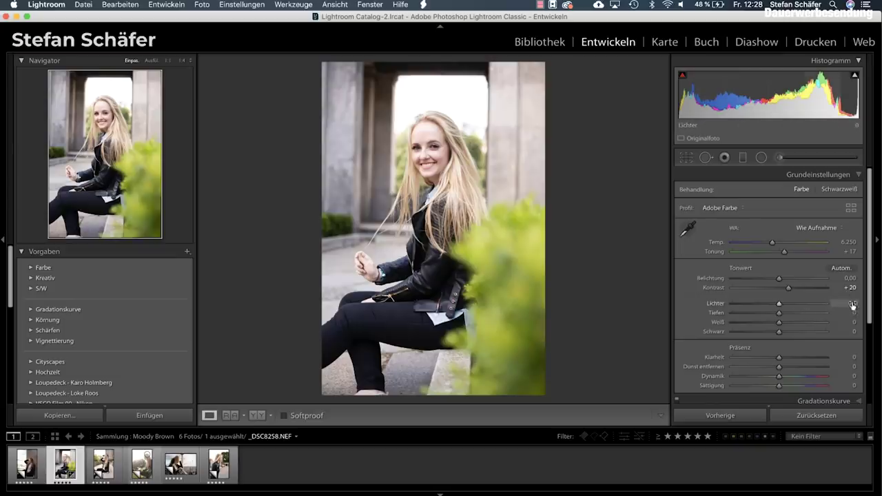
pyautogui.moveTo(779, 305); pyautogui.dragTo(756, 305)
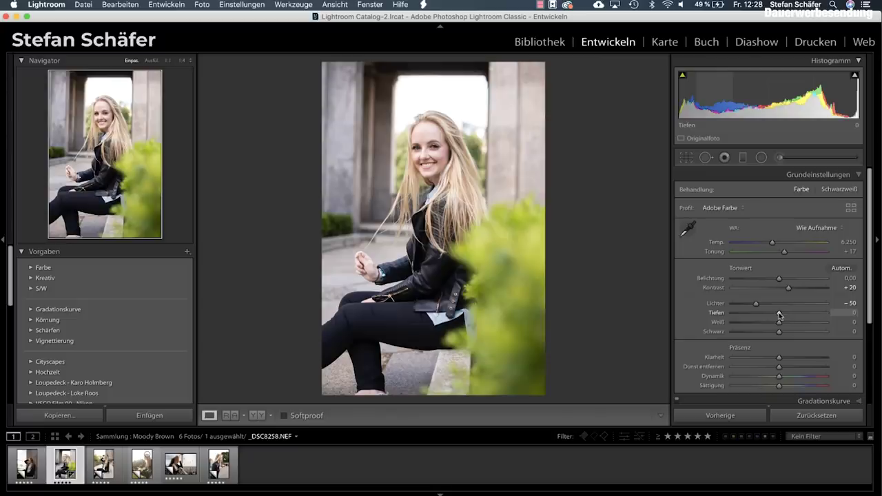
pyautogui.moveTo(778, 315); pyautogui.dragTo(787, 313)
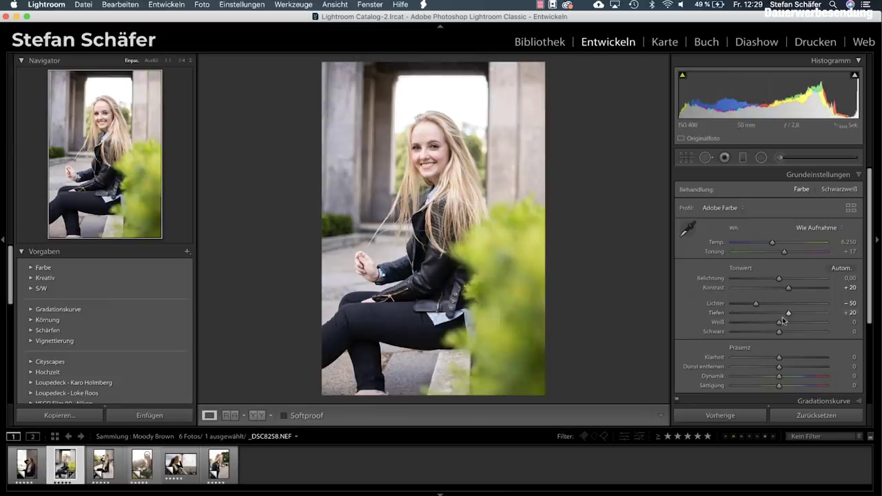
pyautogui.moveTo(778, 324); pyautogui.dragTo(765, 325)
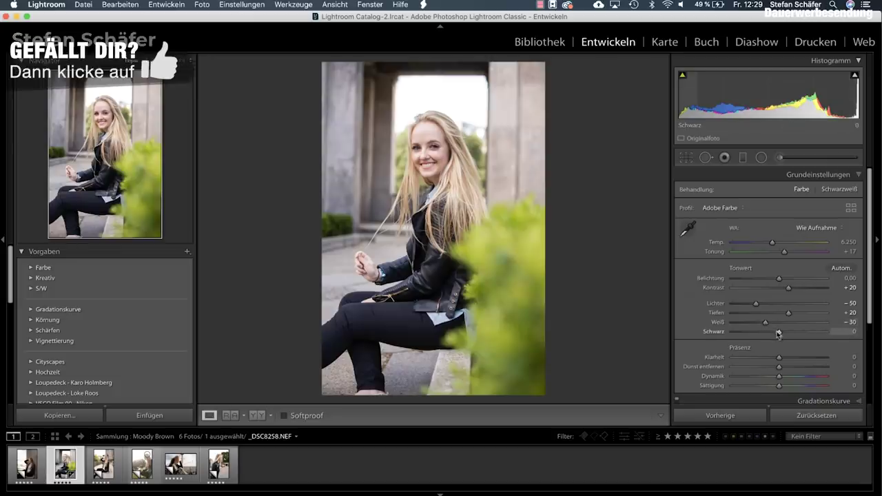
pyautogui.moveTo(779, 335); pyautogui.dragTo(786, 335)
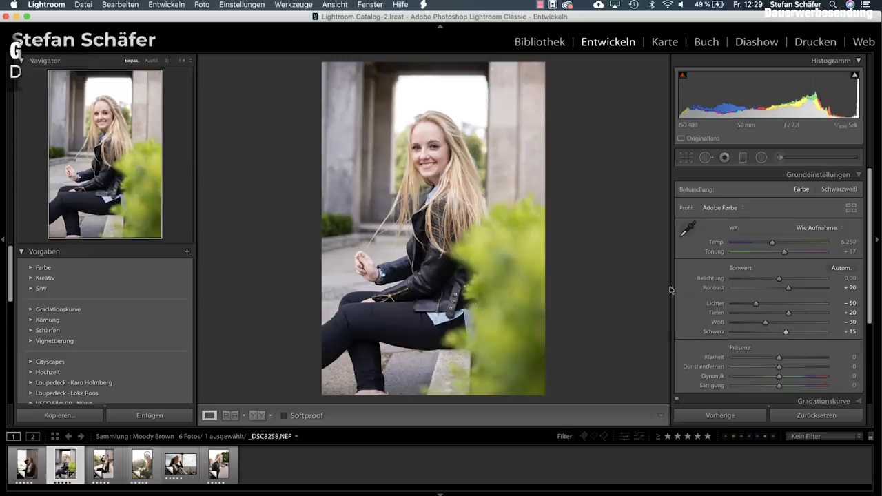
pyautogui.moveTo(778, 357); pyautogui.dragTo(787, 358)
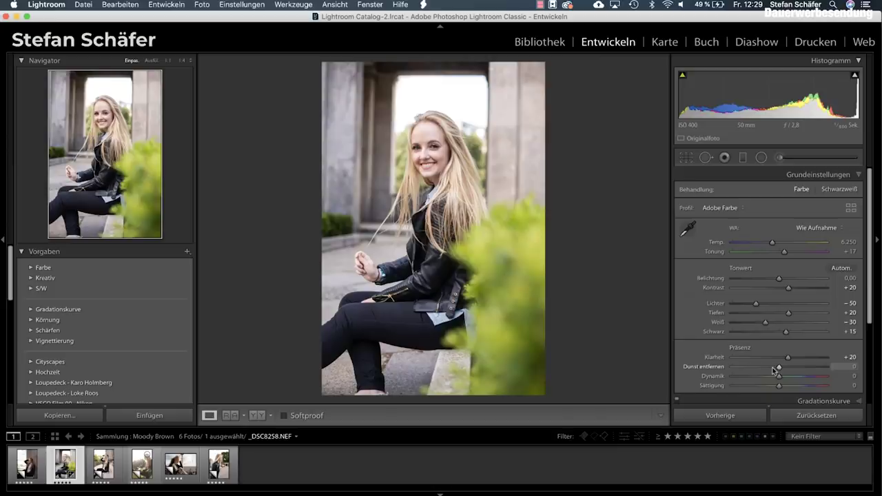
# Step: In Präsenz set Dunst entfernen +10, Dynamik +60 and Sättigung −20
pyautogui.moveTo(779, 368); pyautogui.dragTo(785, 367)
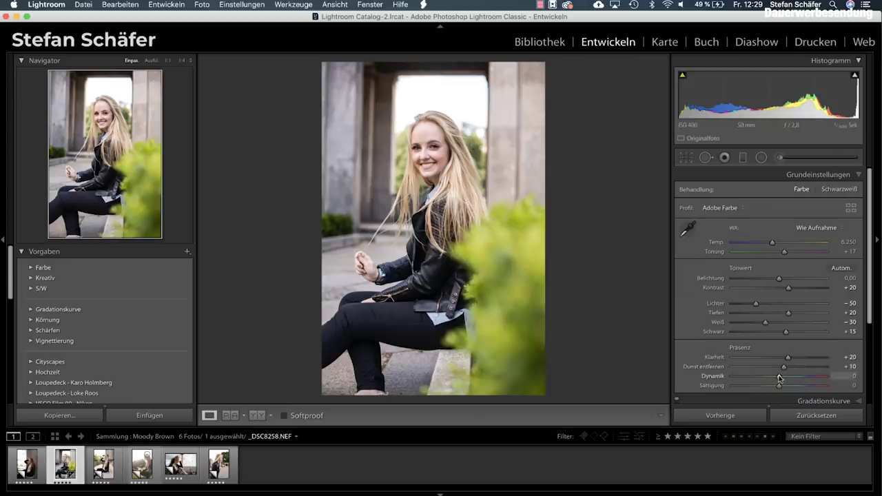
pyautogui.moveTo(784, 377); pyautogui.dragTo(799, 378)
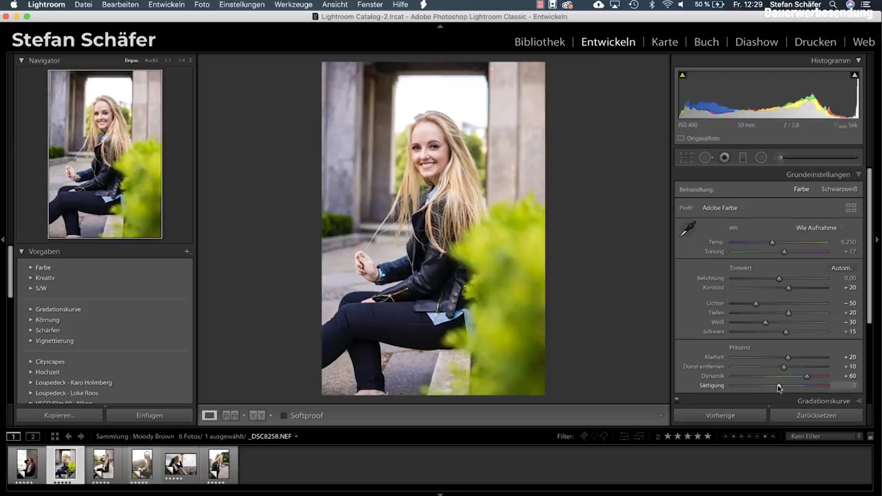
pyautogui.moveTo(776, 388); pyautogui.dragTo(771, 388)
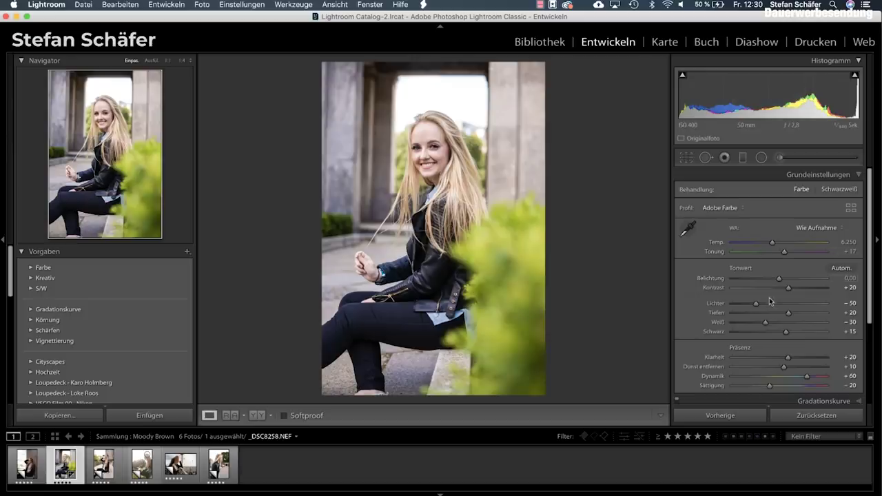
# Step: In Kalibrierung set red hue +10/saturation −10, green +10/−10, blue hue −10/saturation +5
pyautogui.scroll(-10, 769, 301)
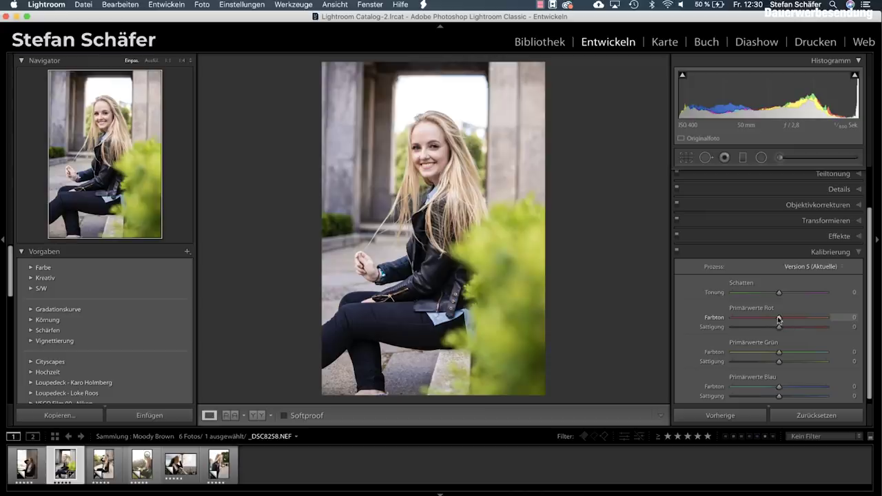
pyautogui.moveTo(779, 319); pyautogui.dragTo(774, 330)
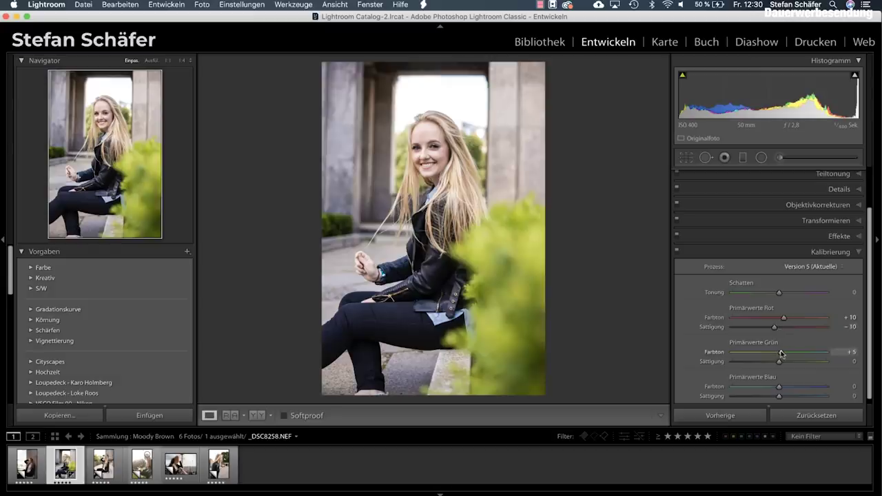
pyautogui.moveTo(779, 354); pyautogui.dragTo(774, 364)
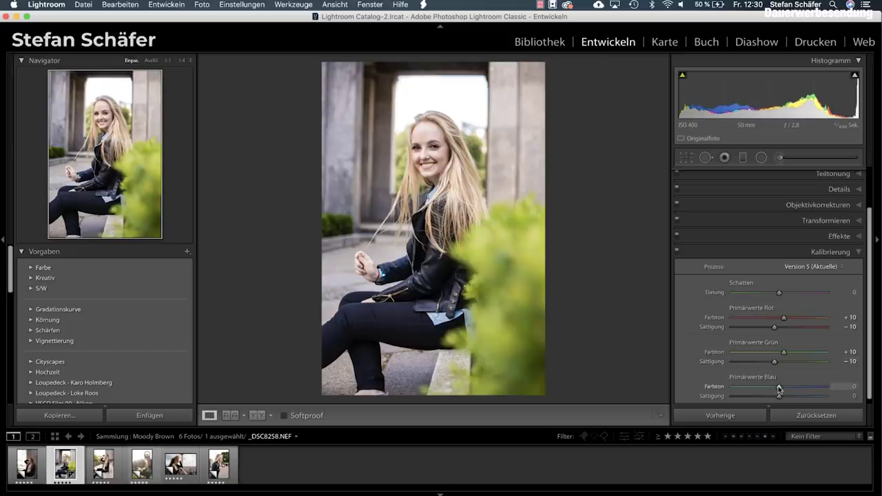
pyautogui.moveTo(779, 389); pyautogui.dragTo(776, 390)
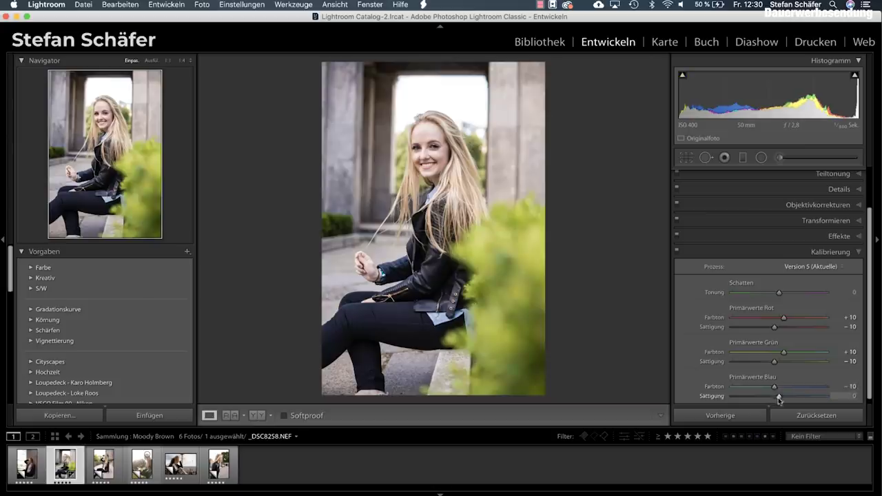
pyautogui.moveTo(778, 396); pyautogui.dragTo(783, 398)
# Step: Toggle the calibration adjustments off and on to compare, leaving them enabled
pyautogui.click(677, 253)
pyautogui.click(677, 253)
pyautogui.click(678, 253)
pyautogui.click(677, 252)
pyautogui.scroll(3, 836, 313)
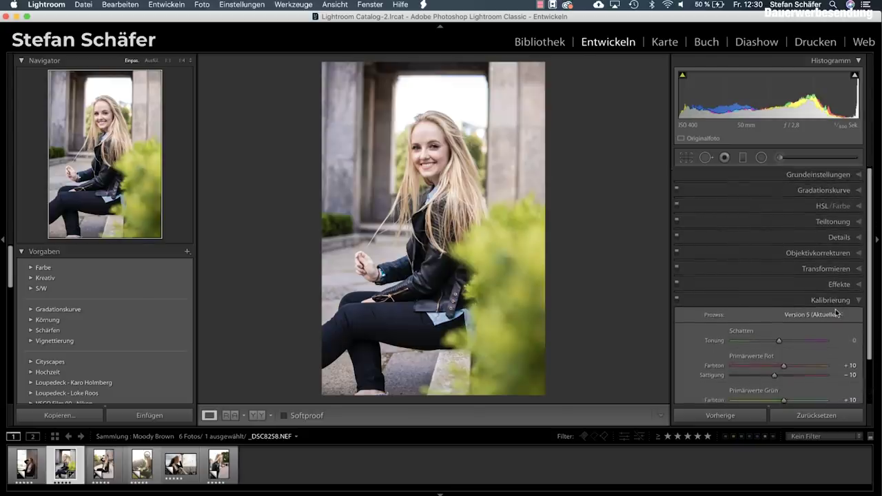
# Step: Shape a gentle S tone curve with a slightly lowered white point and raised black point
pyautogui.click(824, 190)
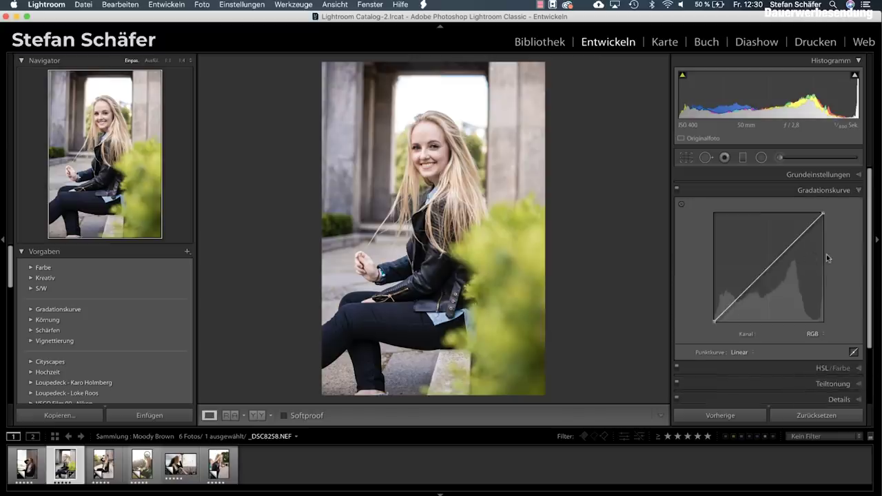
pyautogui.moveTo(823, 214)
pyautogui.moveTo(823, 214); pyautogui.dragTo(824, 218)
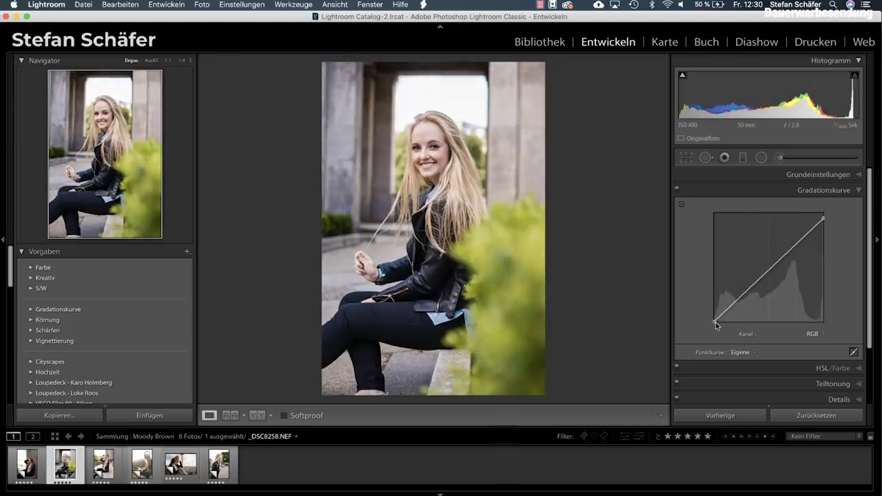
pyautogui.moveTo(716, 325); pyautogui.dragTo(719, 328)
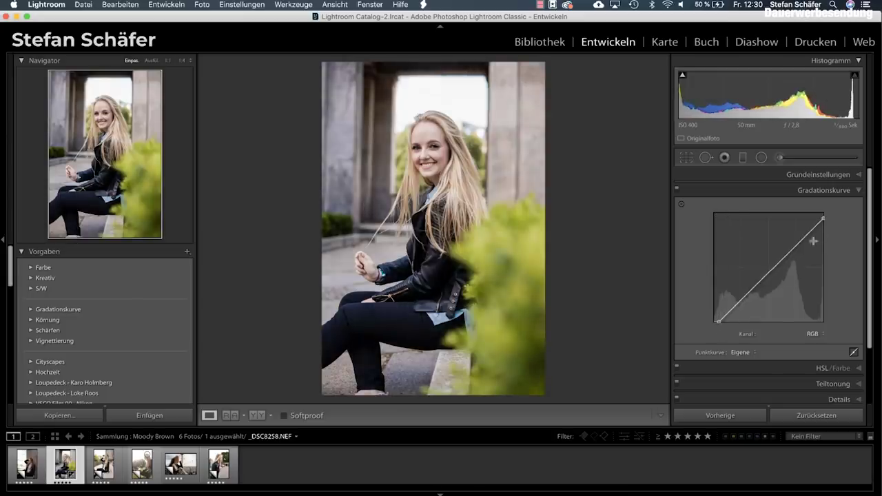
pyautogui.moveTo(788, 255); pyautogui.dragTo(787, 252)
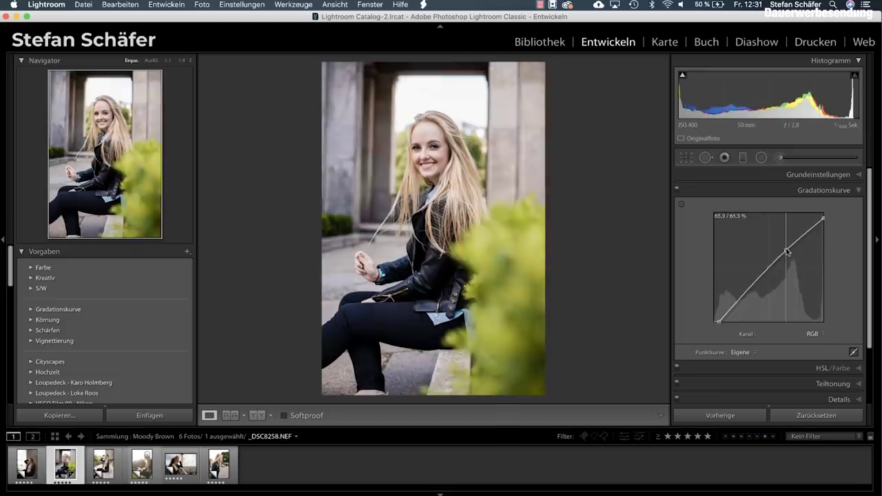
pyautogui.moveTo(745, 294); pyautogui.dragTo(742, 294)
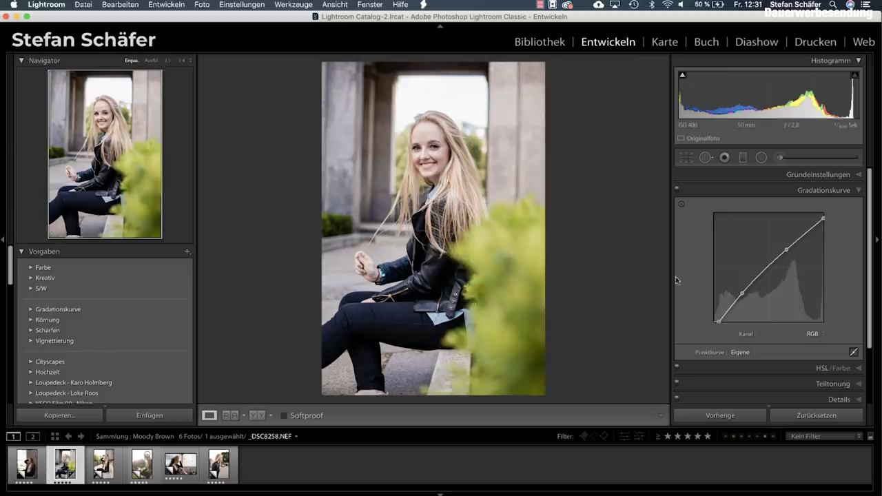
pyautogui.click(817, 369)
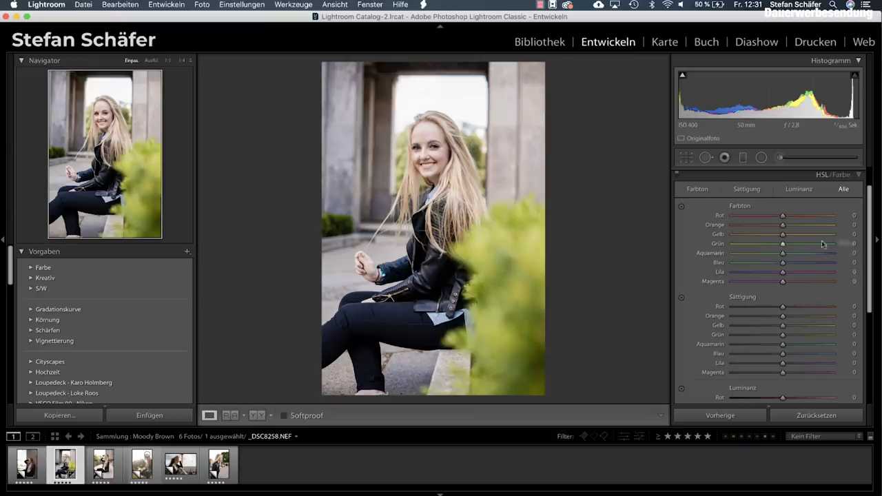
# Step: Set HSL hue values Rot +10, Orange −5 and Gelb −75
pyautogui.moveTo(783, 217); pyautogui.dragTo(788, 217)
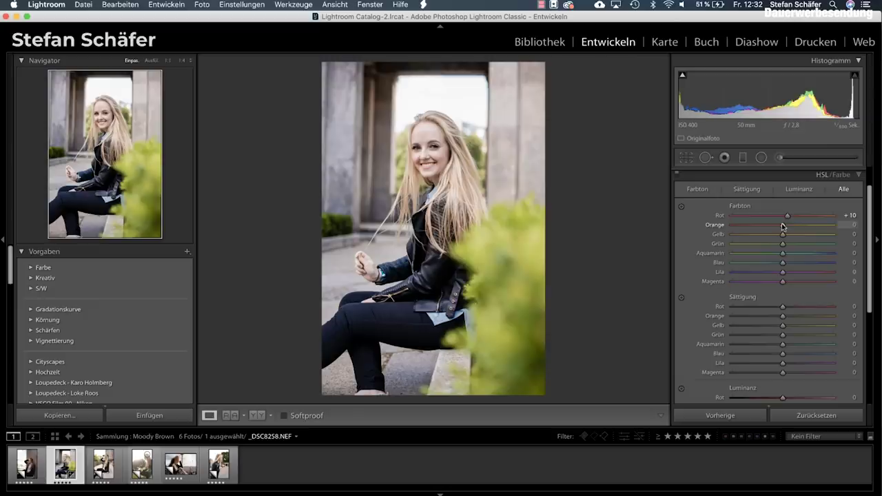
pyautogui.moveTo(781, 226); pyautogui.dragTo(779, 225)
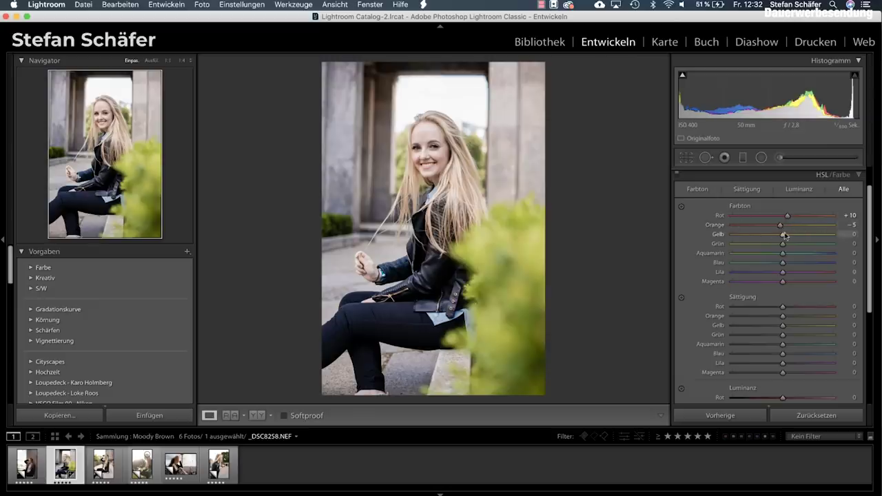
pyautogui.moveTo(782, 236); pyautogui.dragTo(744, 236)
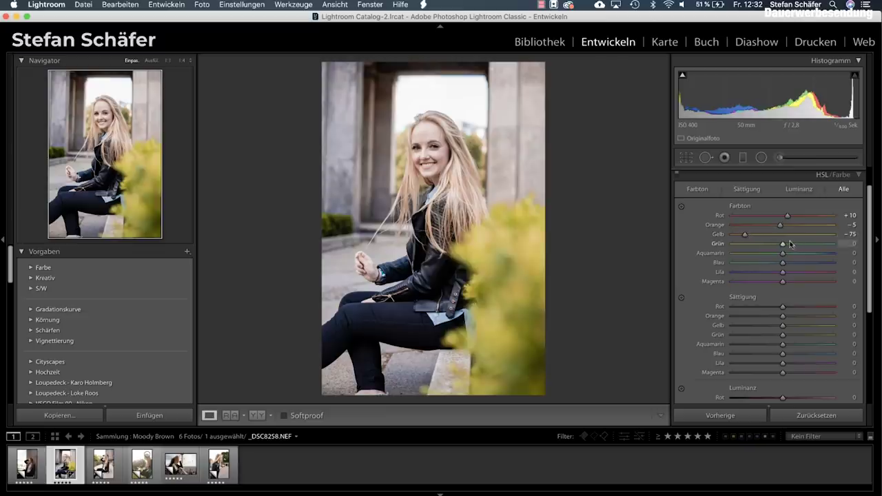
# Step: Set HSL hue values Grün −100, Aquamarin −45 and Blau −40
pyautogui.moveTo(782, 246); pyautogui.dragTo(720, 248)
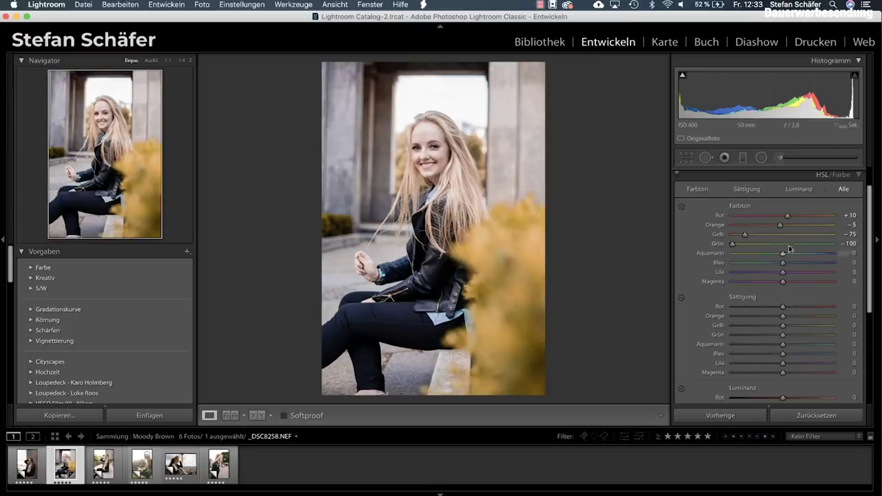
pyautogui.moveTo(782, 253); pyautogui.dragTo(760, 256)
pyautogui.moveTo(783, 264); pyautogui.dragTo(761, 264)
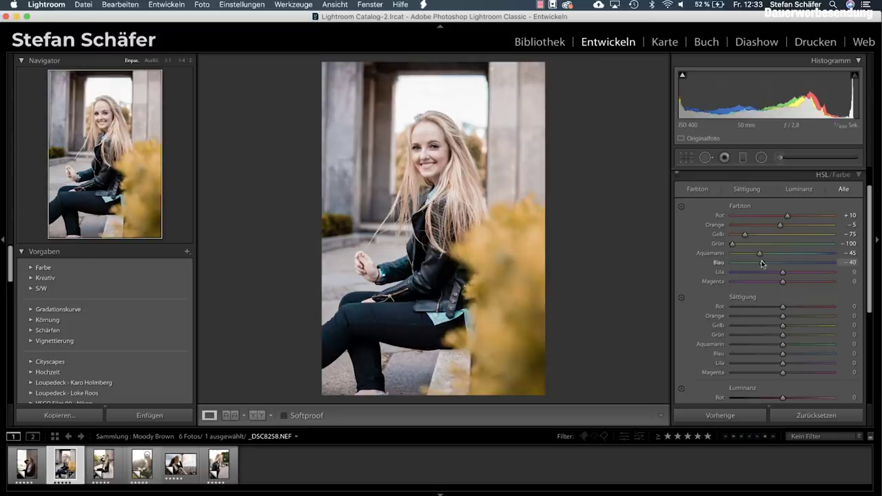
pyautogui.moveTo(762, 264); pyautogui.dragTo(761, 263)
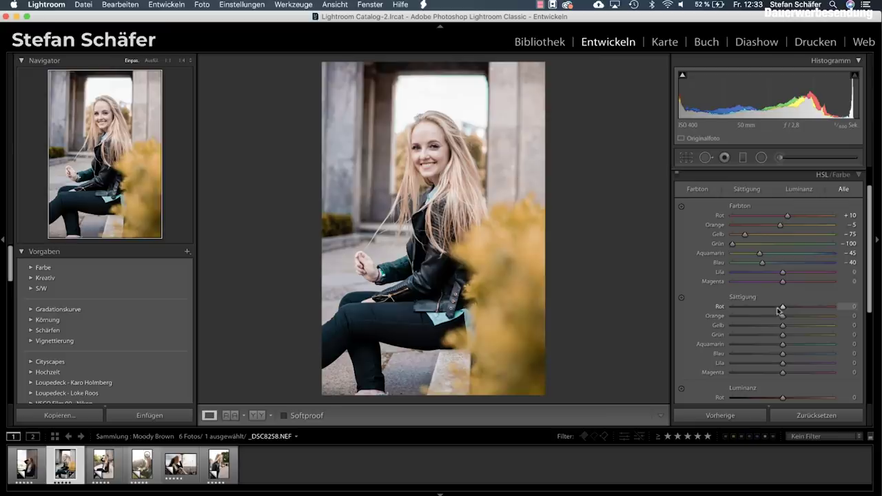
# Step: Set HSL saturation: red −30, orange −20, yellow −90, green −75, aqua −85, blue −80, purple/magenta −100
pyautogui.moveTo(782, 307); pyautogui.dragTo(767, 308)
pyautogui.moveTo(783, 317)
pyautogui.mouseDown()
pyautogui.moveTo(772, 318)
pyautogui.moveTo(782, 328)
pyautogui.mouseUp()
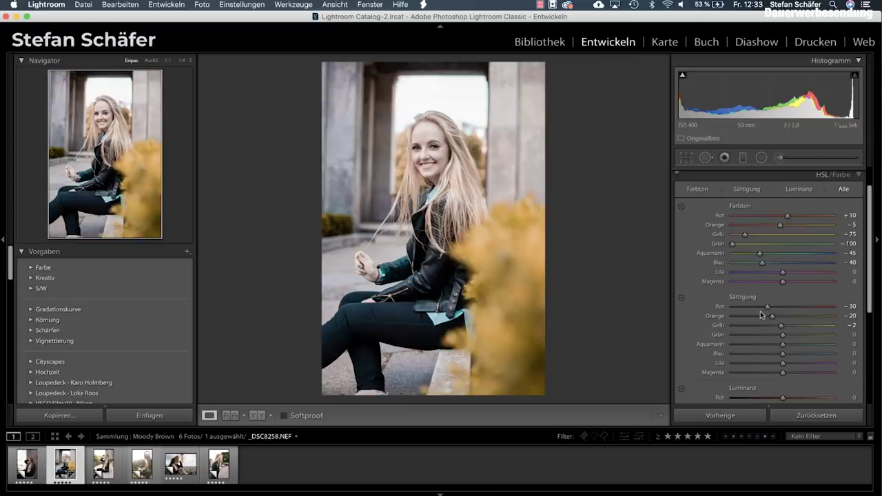
pyautogui.moveTo(781, 327); pyautogui.dragTo(738, 329)
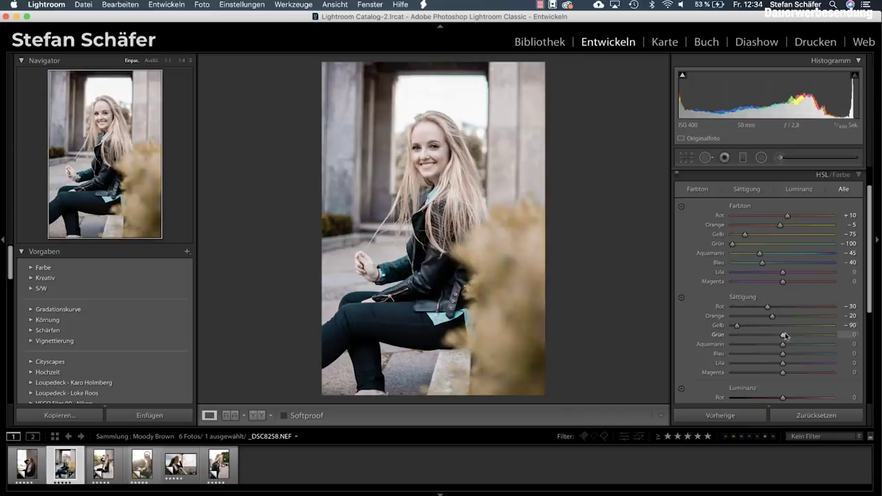
pyautogui.moveTo(783, 336); pyautogui.dragTo(745, 338)
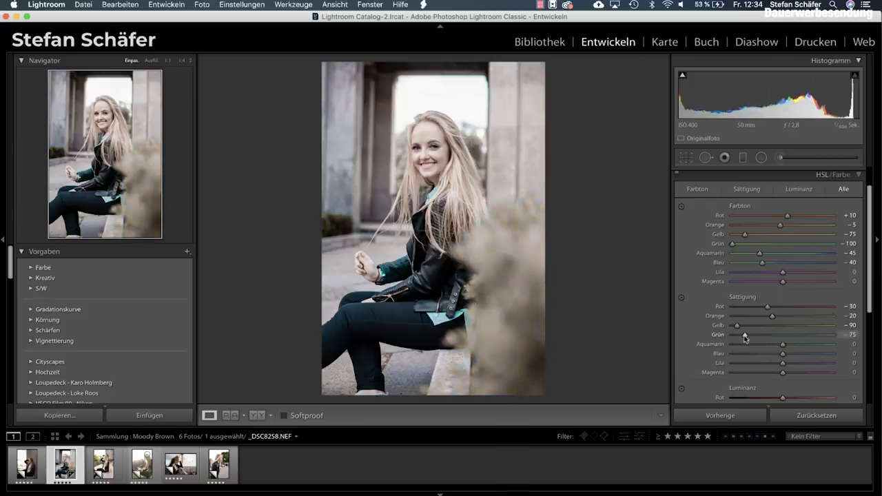
pyautogui.moveTo(783, 346)
pyautogui.mouseDown()
pyautogui.moveTo(740, 346)
pyautogui.moveTo(781, 355)
pyautogui.moveTo(741, 354)
pyautogui.moveTo(742, 368)
pyautogui.moveTo(706, 372)
pyautogui.mouseUp()
pyautogui.moveTo(783, 374); pyautogui.dragTo(713, 376)
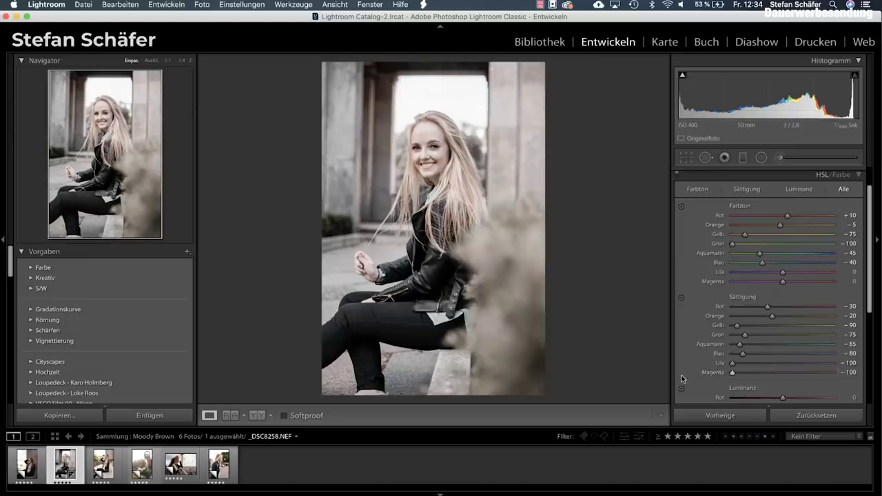
# Step: Set HSL luminance: red −35, orange −15, yellow −25, green and aqua −55, blue −40
pyautogui.scroll(-5, 730, 378)
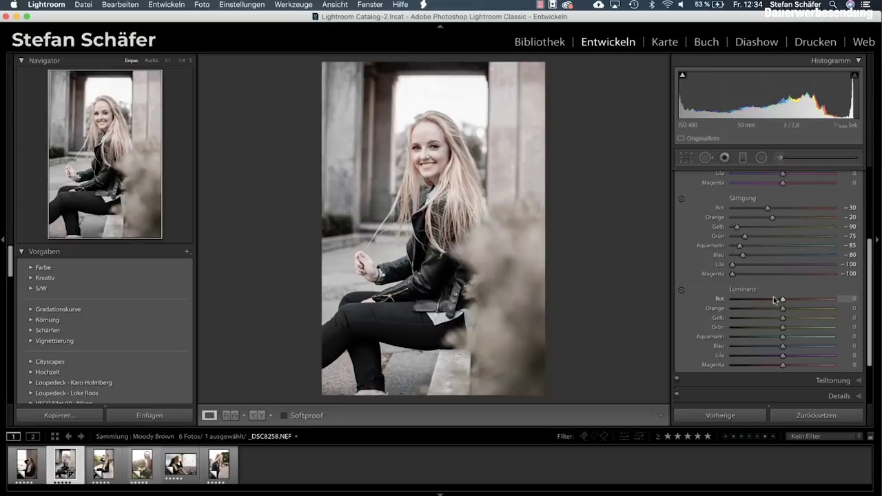
pyautogui.moveTo(782, 301)
pyautogui.mouseDown()
pyautogui.moveTo(763, 301)
pyautogui.moveTo(775, 312)
pyautogui.mouseUp()
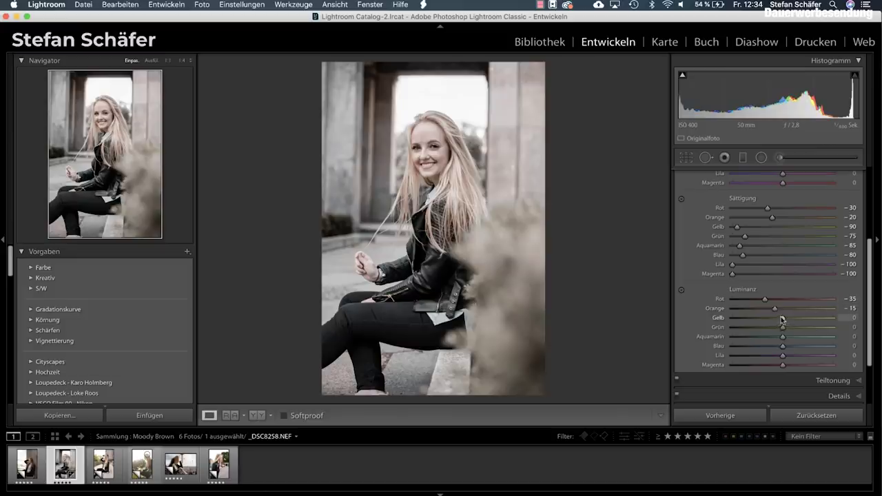
pyautogui.moveTo(782, 319); pyautogui.dragTo(753, 328)
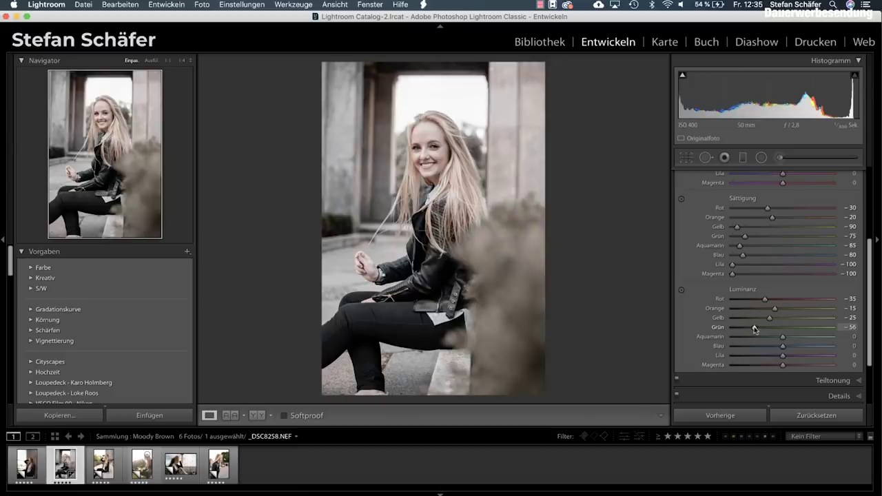
pyautogui.moveTo(784, 338); pyautogui.dragTo(756, 339)
pyautogui.moveTo(783, 347); pyautogui.dragTo(762, 348)
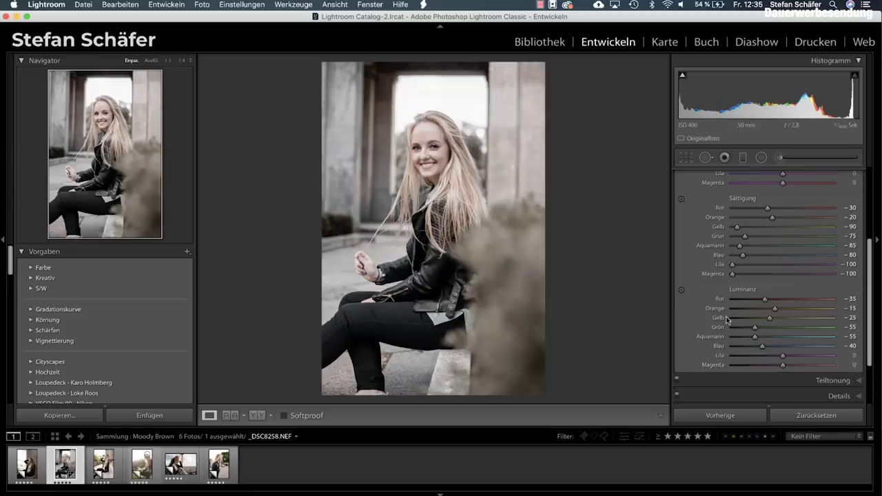
pyautogui.press('super+5')
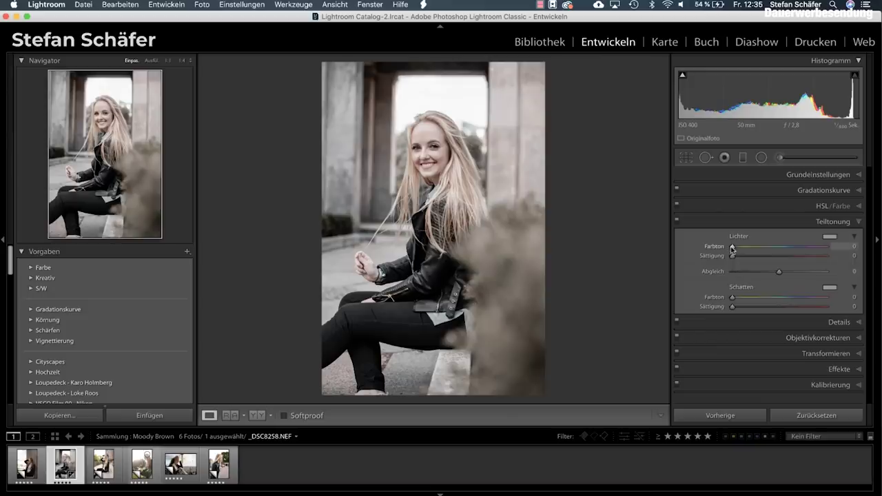
# Step: Tint the split-toning highlights at hue 35 with saturation 5
pyautogui.press('alt')
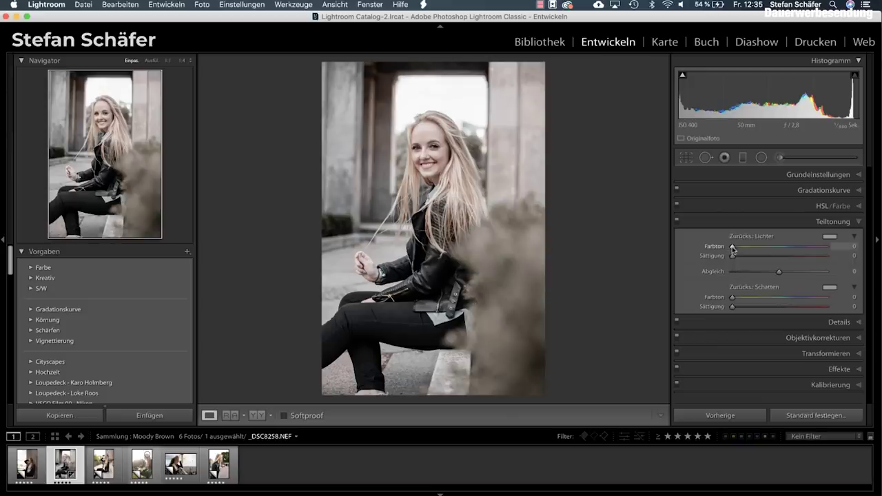
pyautogui.moveTo(732, 246)
pyautogui.mouseDown()
pyautogui.moveTo(749, 247)
pyautogui.moveTo(732, 247)
pyautogui.mouseUp()
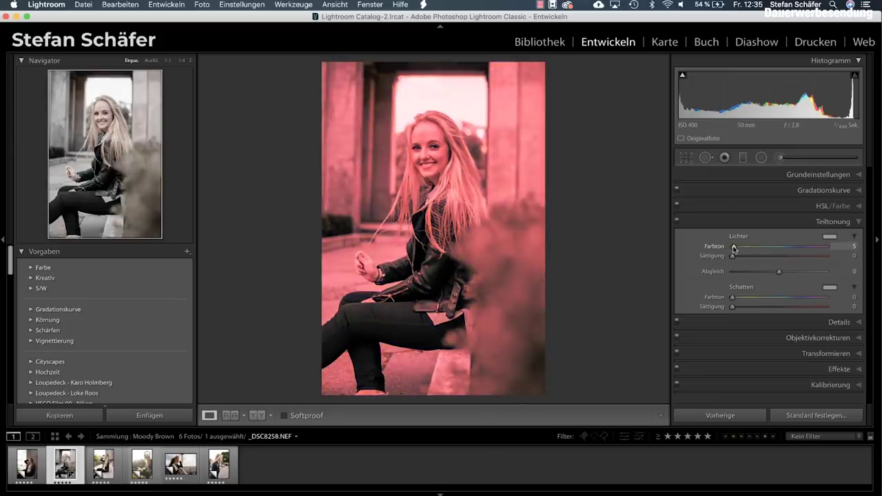
pyautogui.moveTo(736, 247); pyautogui.dragTo(742, 248)
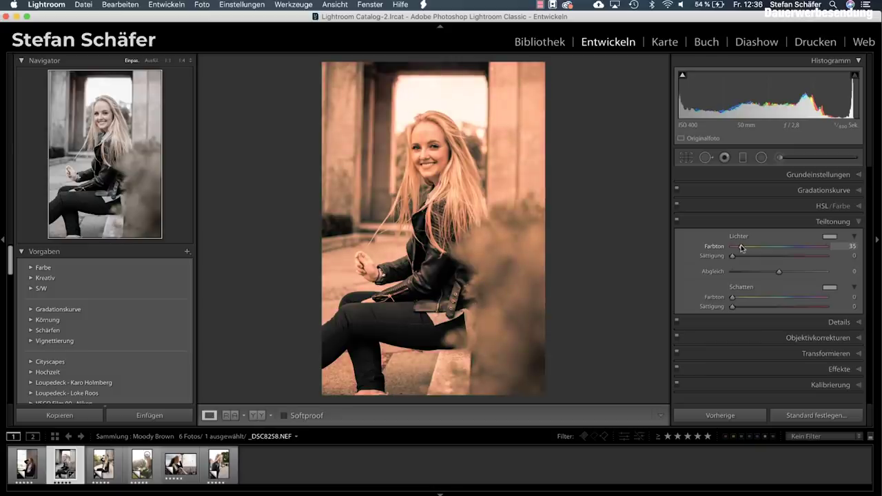
pyautogui.moveTo(741, 247); pyautogui.dragTo(742, 249)
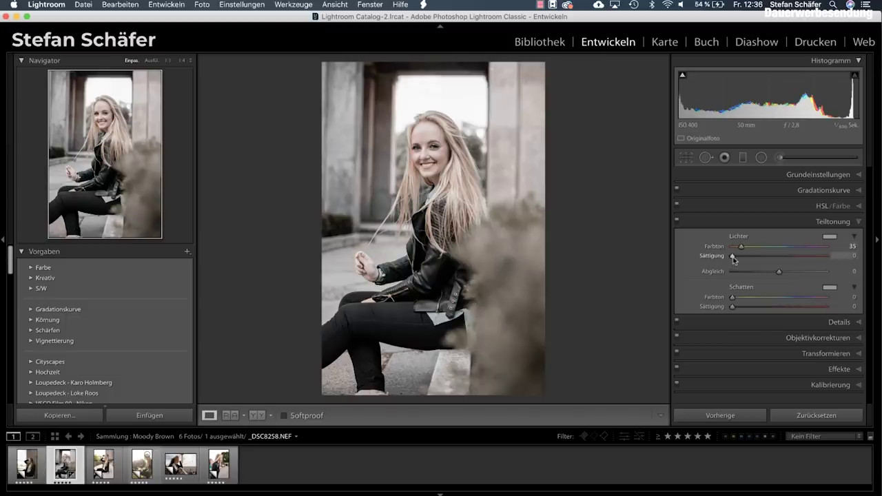
pyautogui.moveTo(733, 259); pyautogui.dragTo(737, 258)
pyautogui.moveTo(737, 257); pyautogui.dragTo(738, 257)
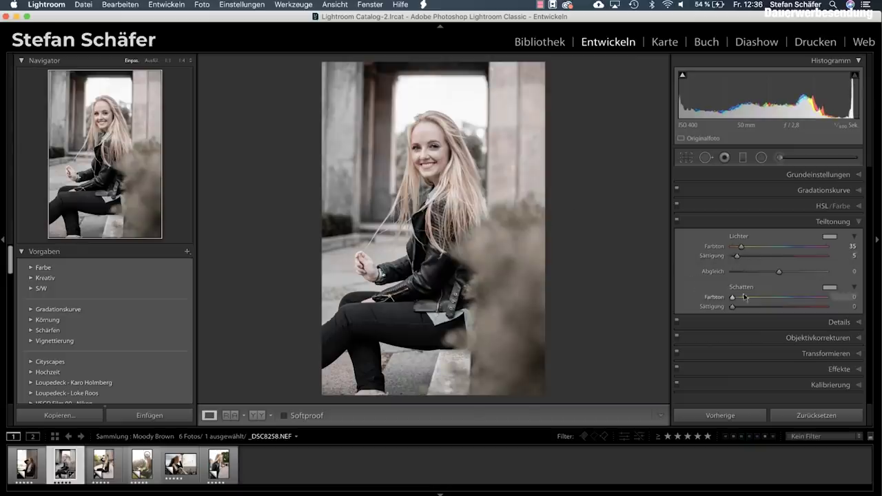
# Step: Tint the split-toning shadows at hue 50 with saturation 6
pyautogui.press('alt')
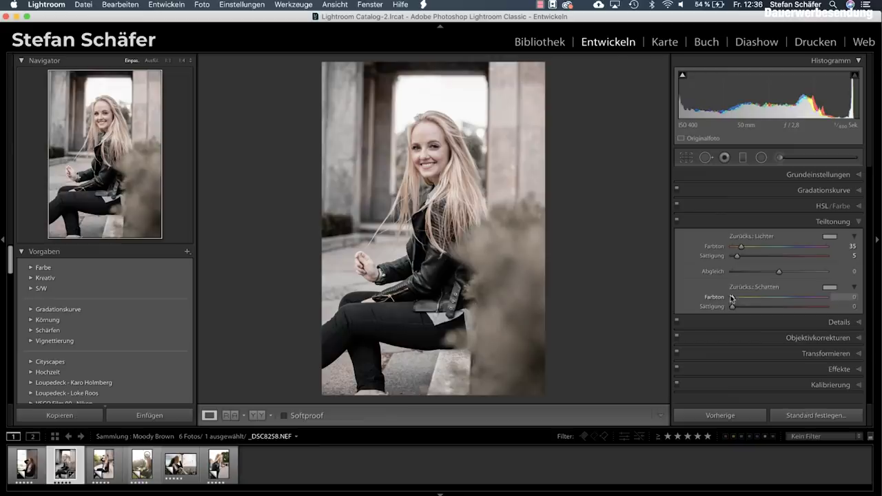
pyautogui.moveTo(732, 298)
pyautogui.mouseDown()
pyautogui.moveTo(753, 298)
pyautogui.moveTo(744, 298)
pyautogui.mouseUp()
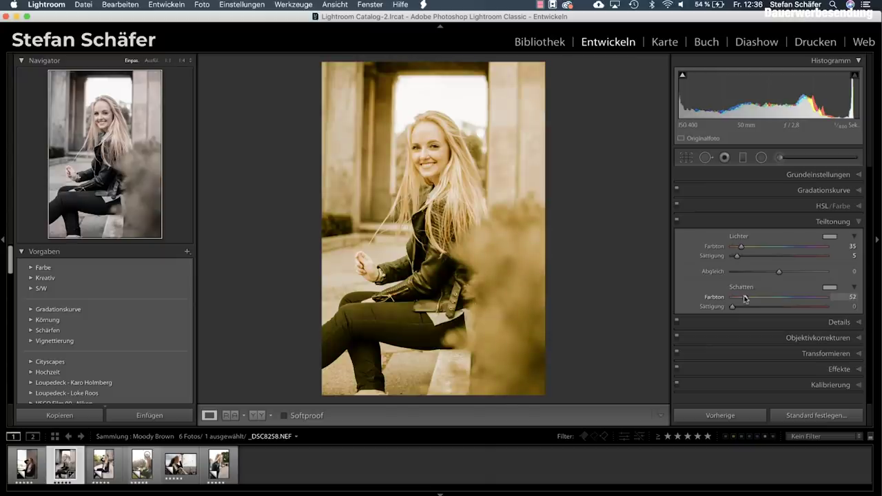
pyautogui.moveTo(744, 298); pyautogui.dragTo(737, 308)
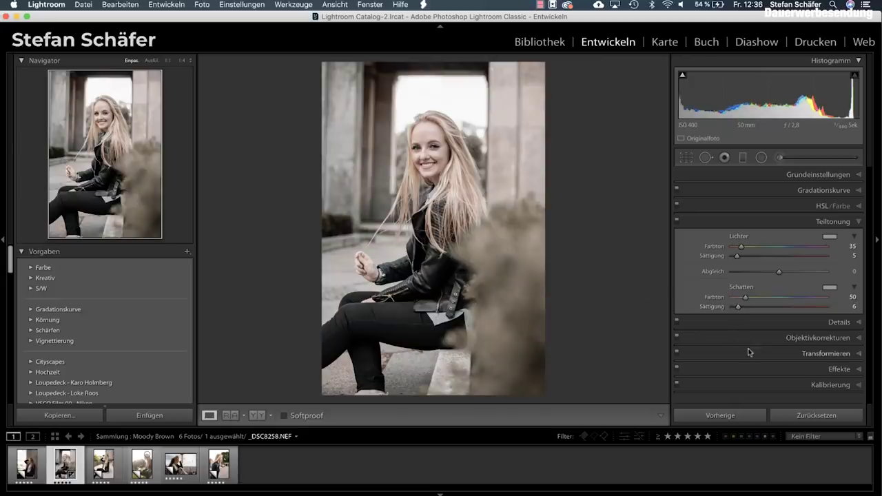
# Step: Apply a −15 post-crop vignette and compare the edit against the original
pyautogui.click(810, 369)
pyautogui.moveTo(779, 314); pyautogui.dragTo(772, 314)
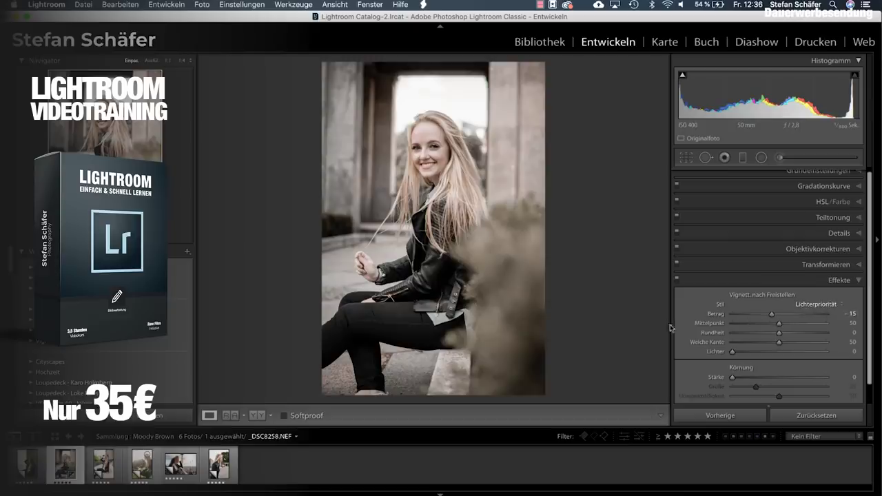
pyautogui.hotkey('alt', 'y')
pyautogui.press('\\')
pyautogui.press('\\')
pyautogui.press('\\')
pyautogui.press('\\')
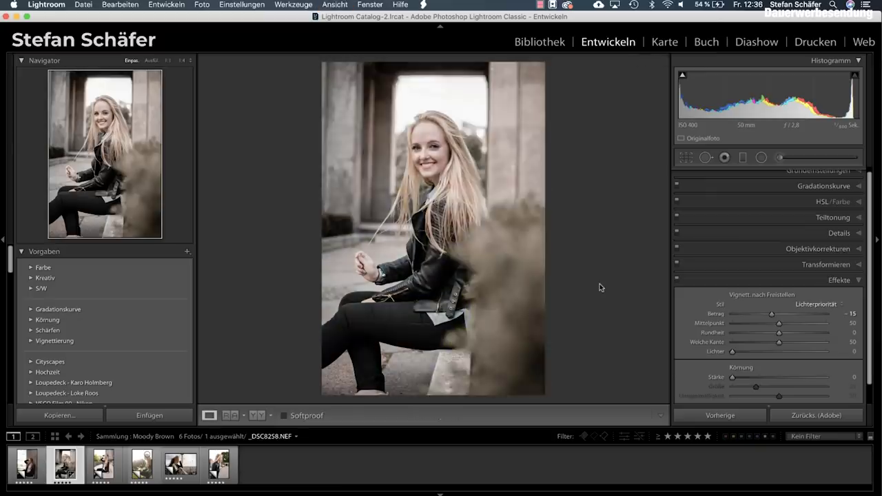
pyautogui.press('\\')
pyautogui.press('\\')
pyautogui.scroll(1, 801, 266)
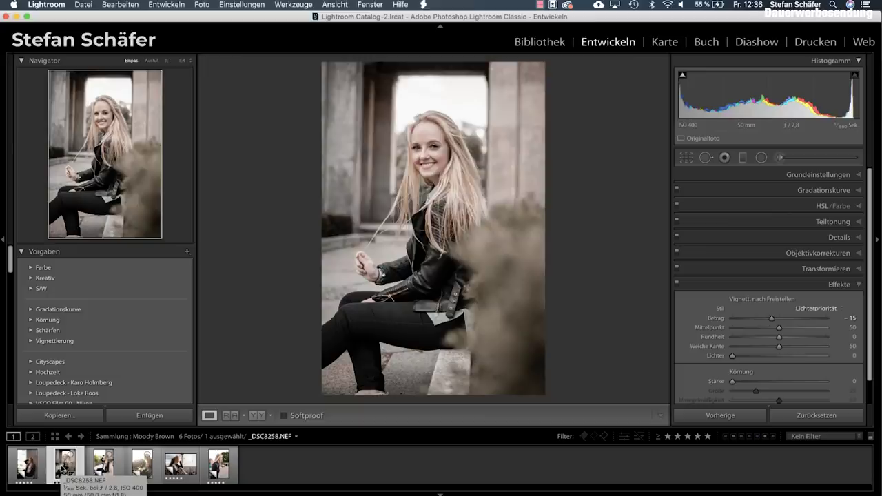
# Step: Copy this photo's moody develop settings and paste them onto the first portrait
pyautogui.press('super+shift+c')
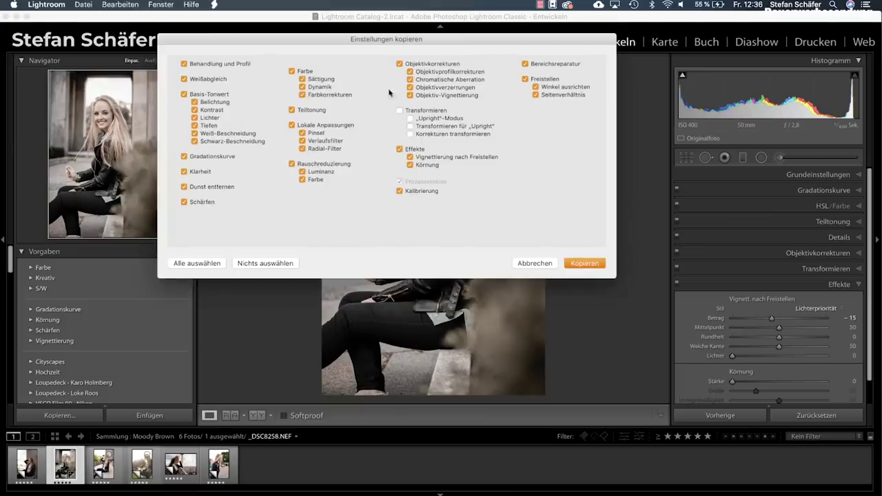
pyautogui.press('Return')
pyautogui.press('Left')
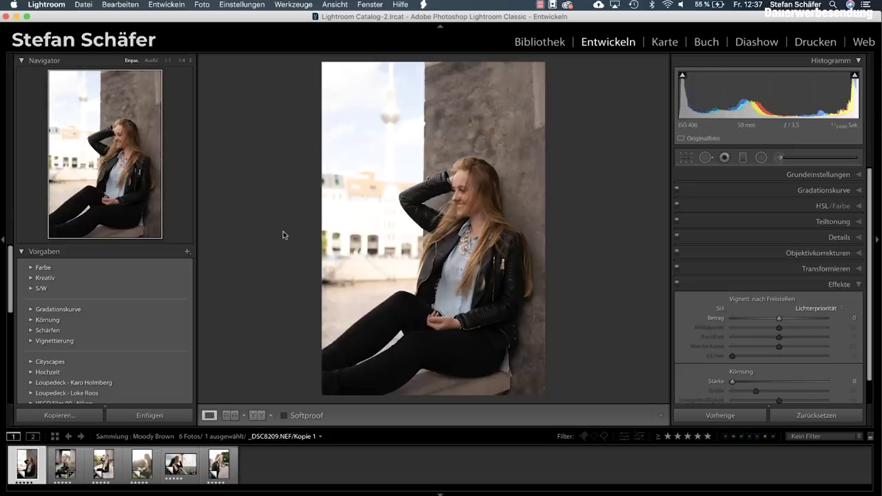
pyautogui.press('super+shift+v')
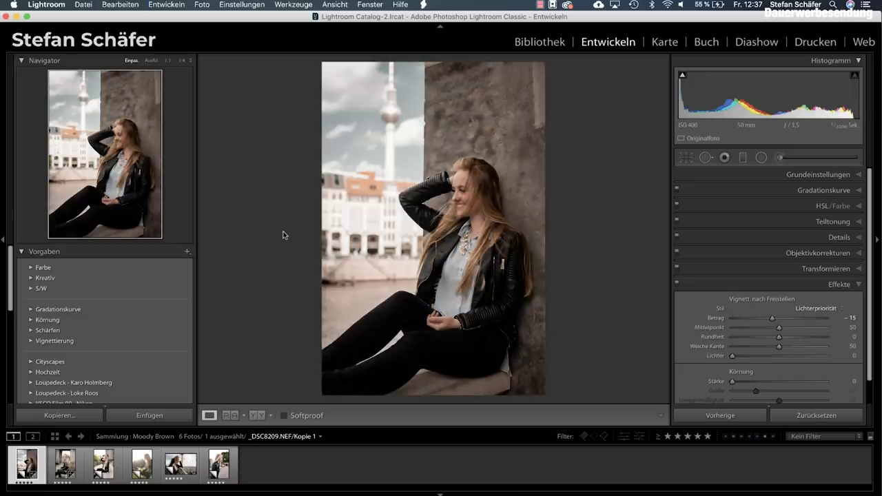
# Step: Compare with the original, then raise Tiefen (shadows) to +40 in Grundeinstellungen
pyautogui.press('\\')
pyautogui.press('\\')
pyautogui.press('\\')
pyautogui.click(819, 174)
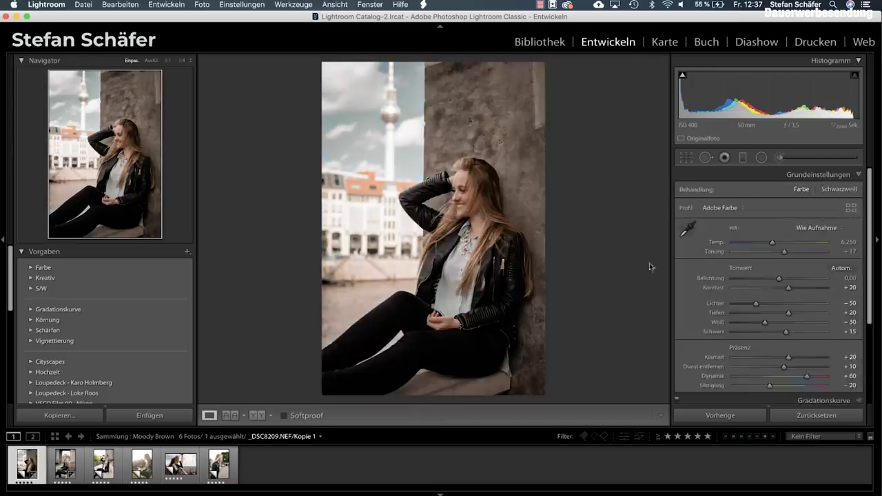
pyautogui.click(797, 313)
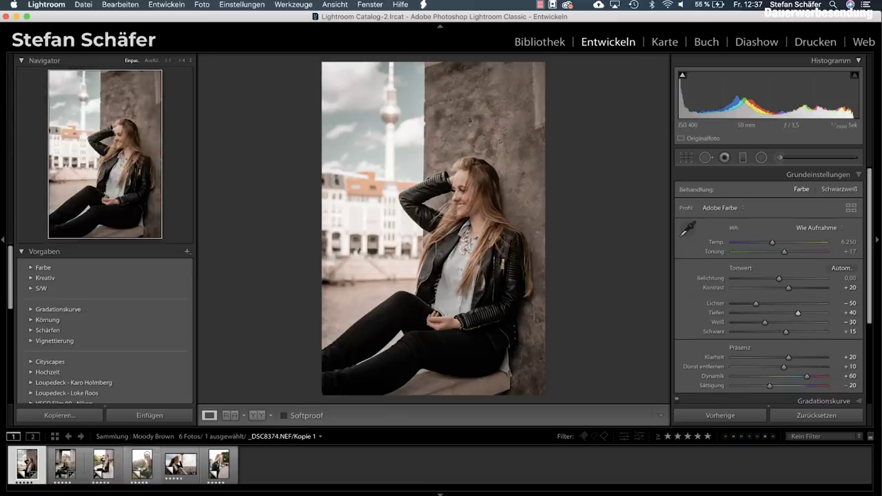
# Step: Paste the moody grade onto the third, fourth, fifth and sixth portraits in turn
pyautogui.click(103, 465)
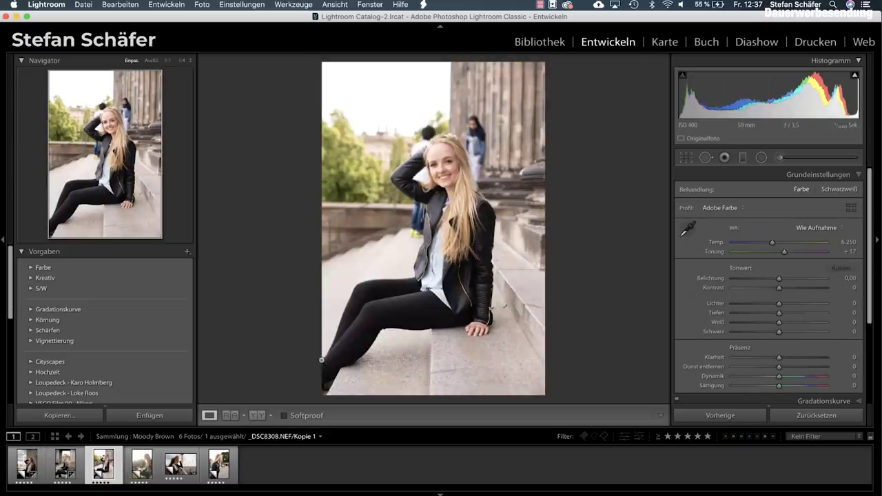
pyautogui.press('super+v')
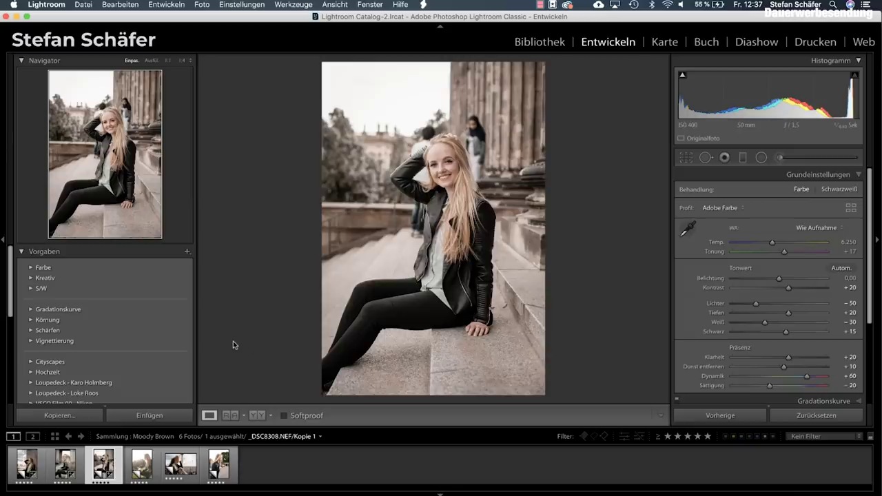
pyautogui.press('Right')
pyautogui.press('super+v')
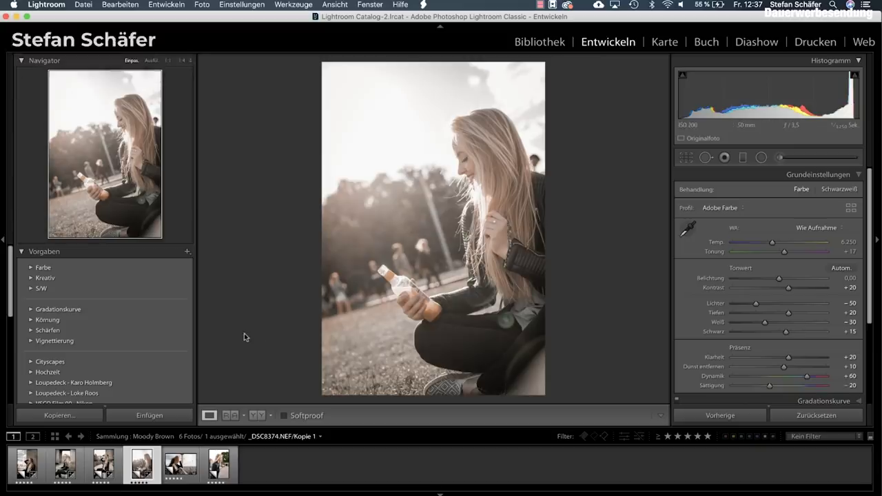
pyautogui.press('Right')
pyautogui.press('super+v')
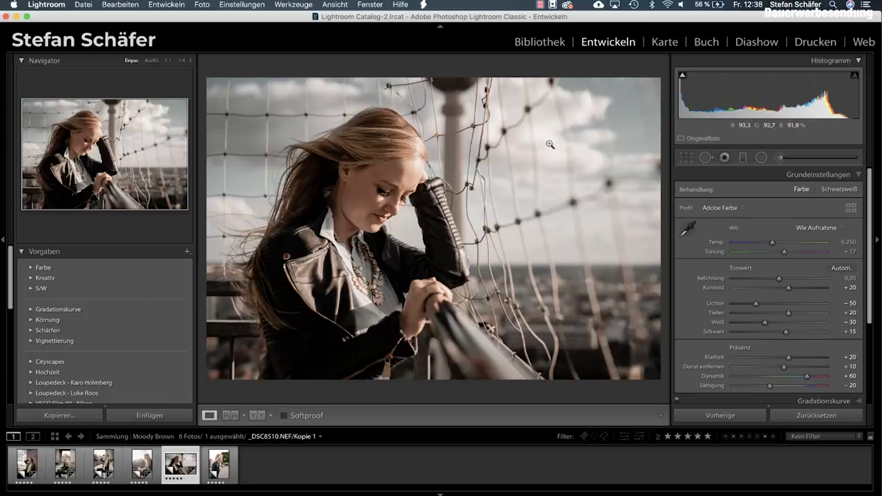
pyautogui.press('Right')
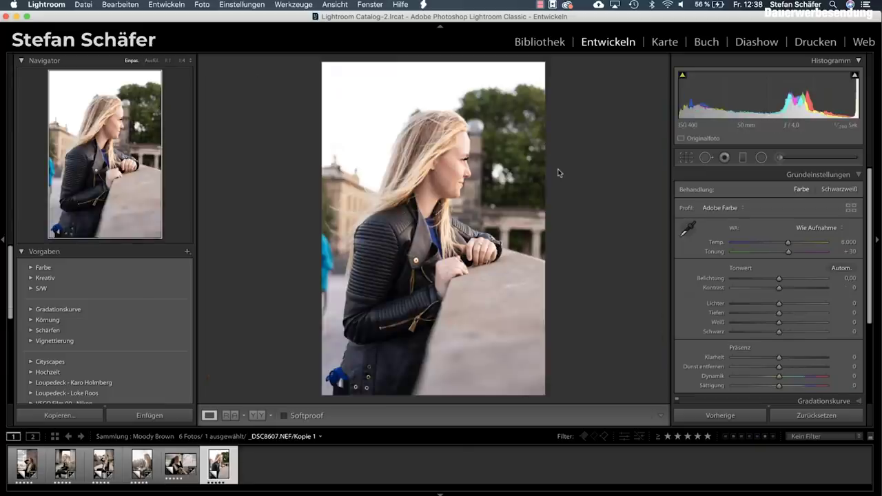
pyautogui.press('super+shift+v')
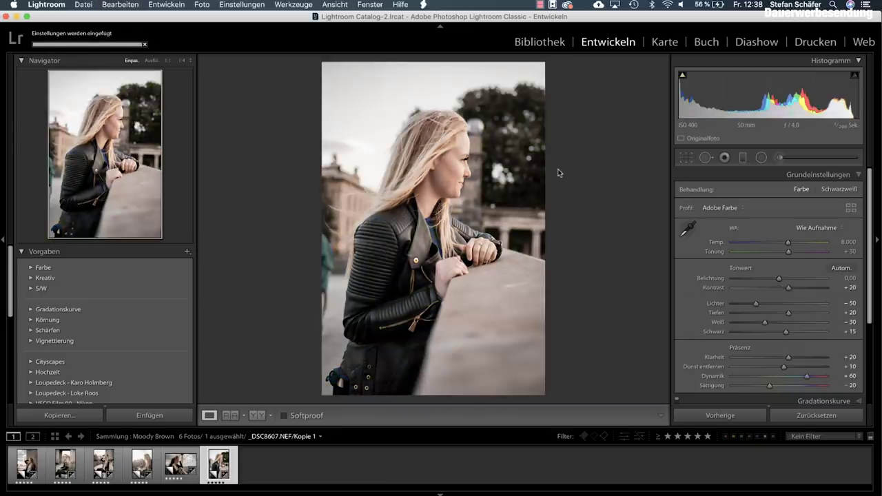